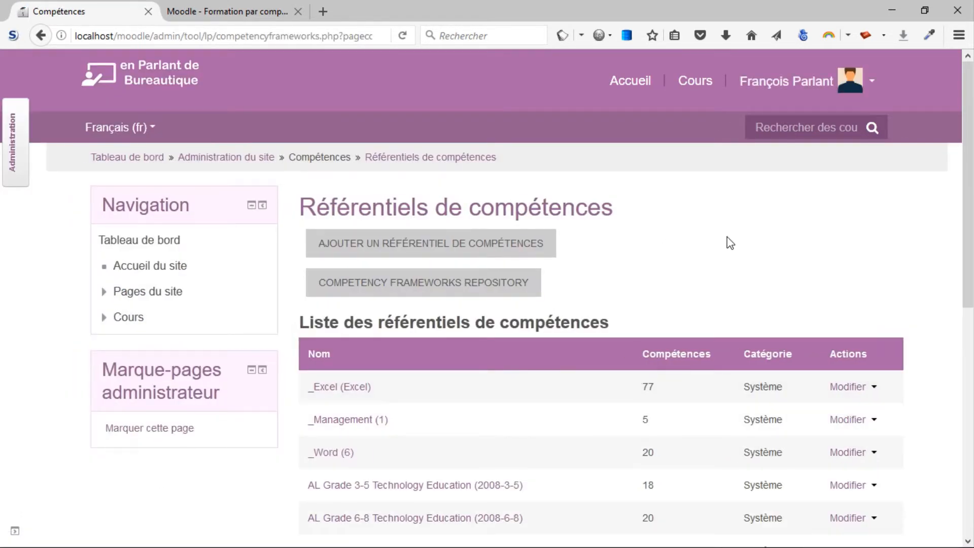
Open the _Word competency framework, expand MailMerge - Publipostage and view the details of Insérer des champs - Add Fields
scroll(726, 241, "down", 5)
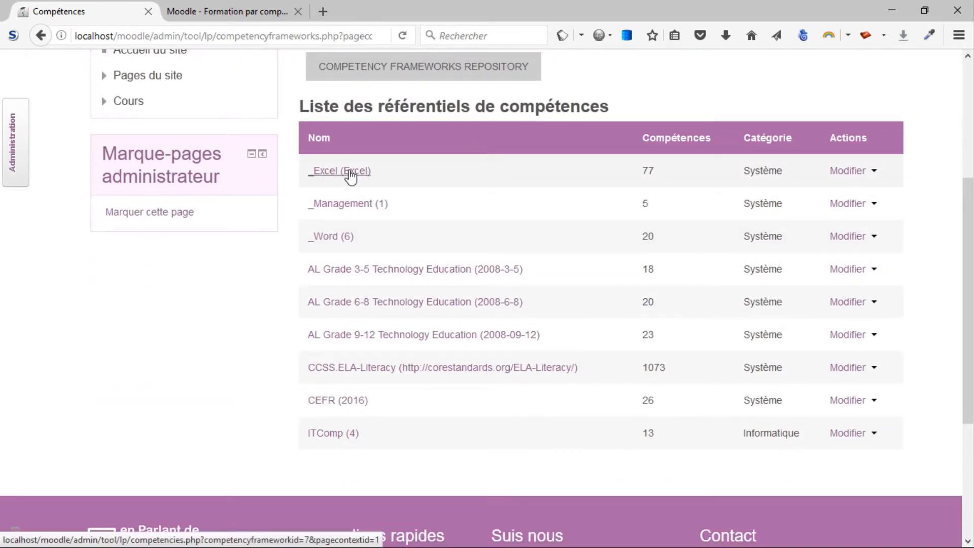
left_click(335, 238)
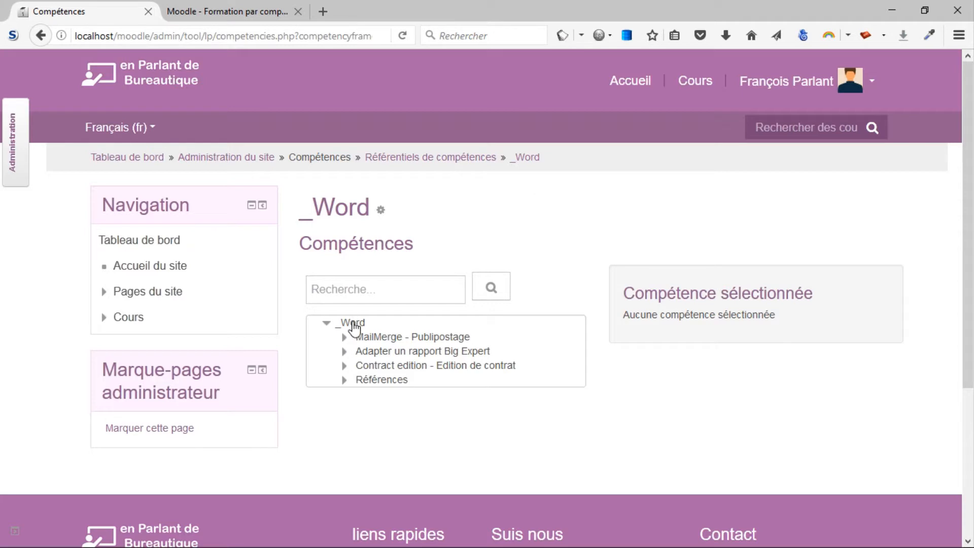
left_click(355, 325)
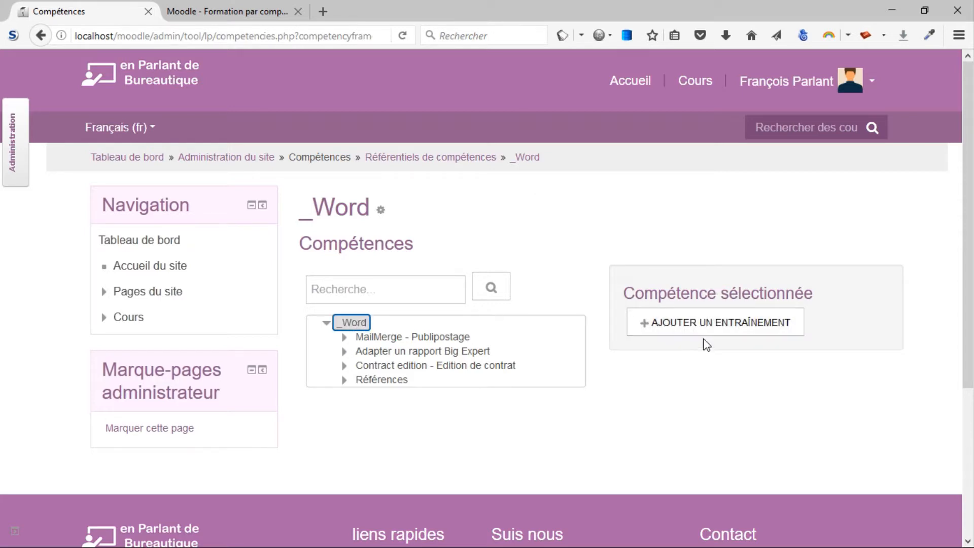
left_click(345, 337)
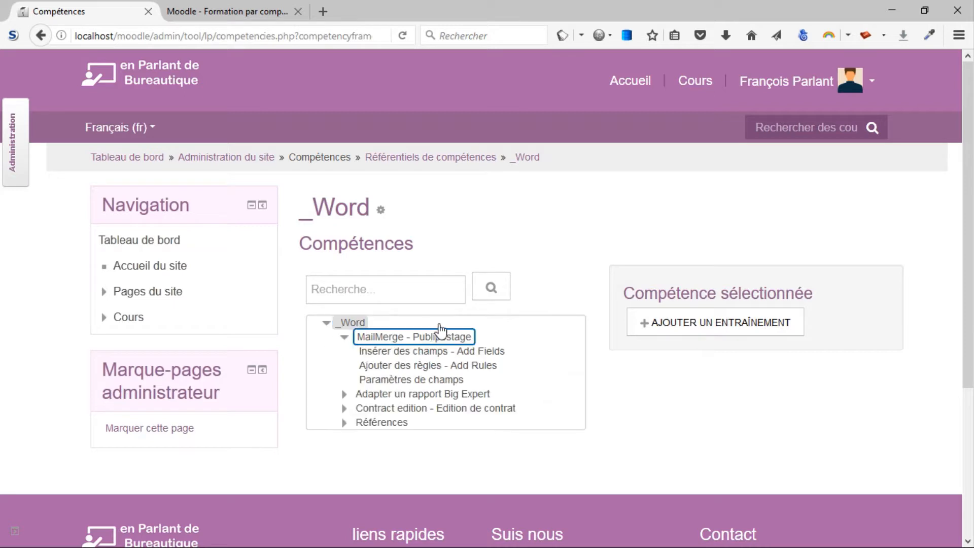
left_click(427, 353)
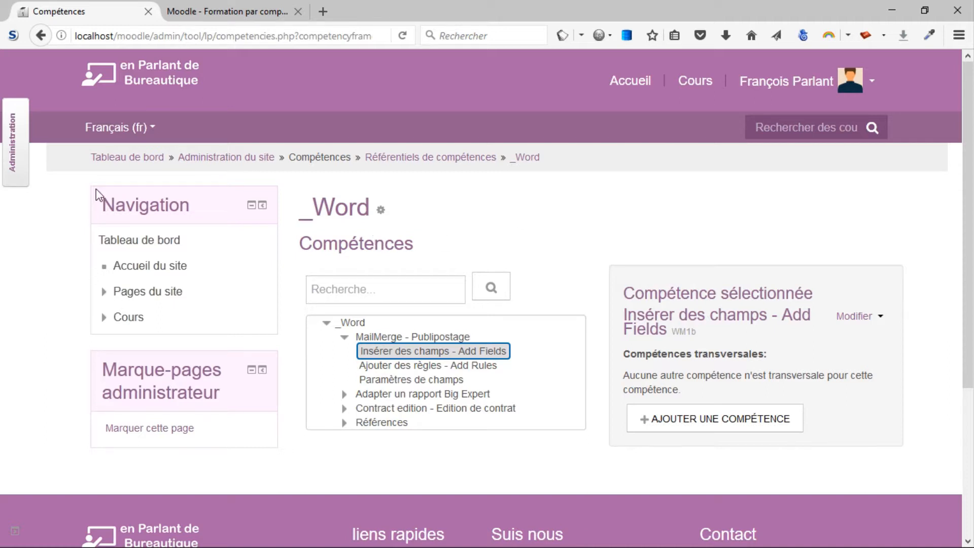
Return to the list of competency frameworks and look through the available frameworks
left_click(415, 158)
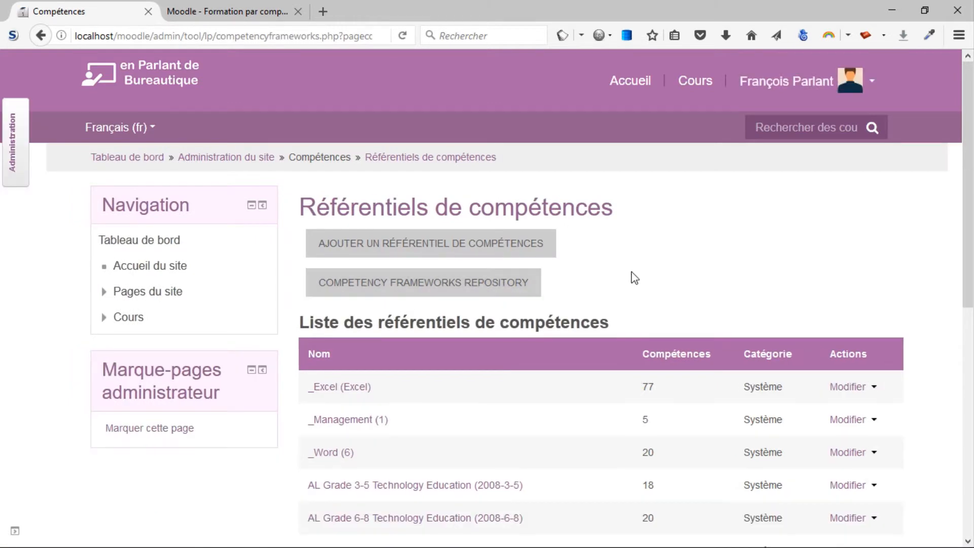
scroll(632, 274, "down", 5)
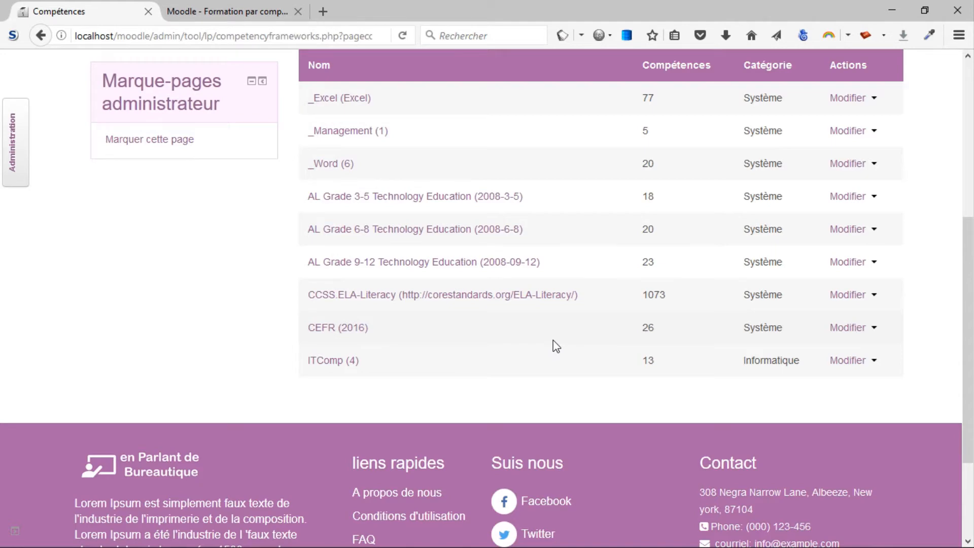
scroll(553, 340, "up", 6)
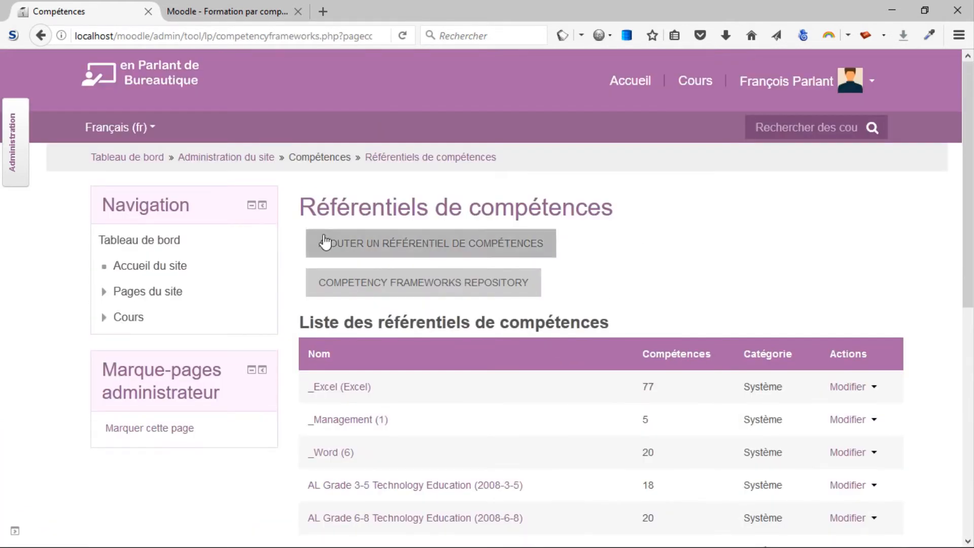
Go to the learning plan templates and open Entreprise AAA to review its competencies
left_click(19, 150)
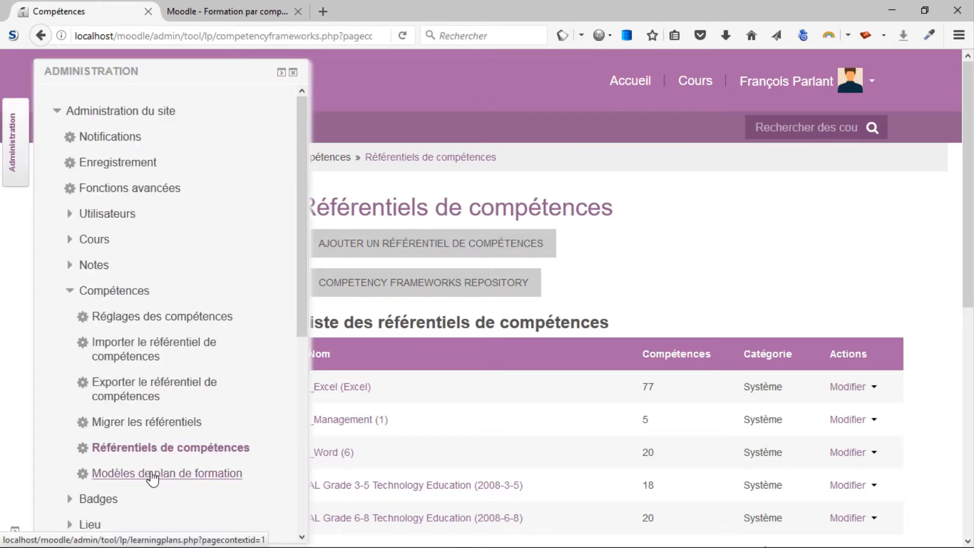
left_click(152, 474)
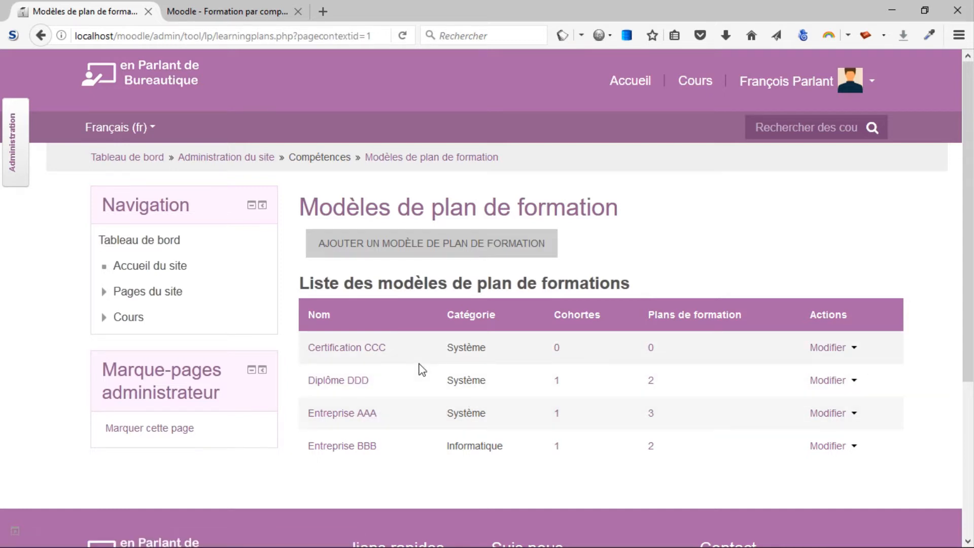
left_click(357, 417)
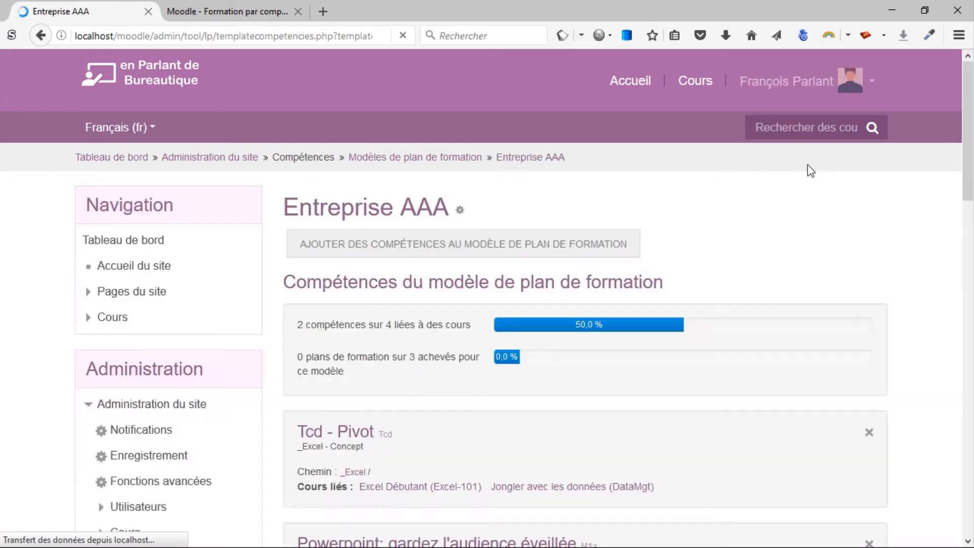
scroll(767, 263, "down", 3)
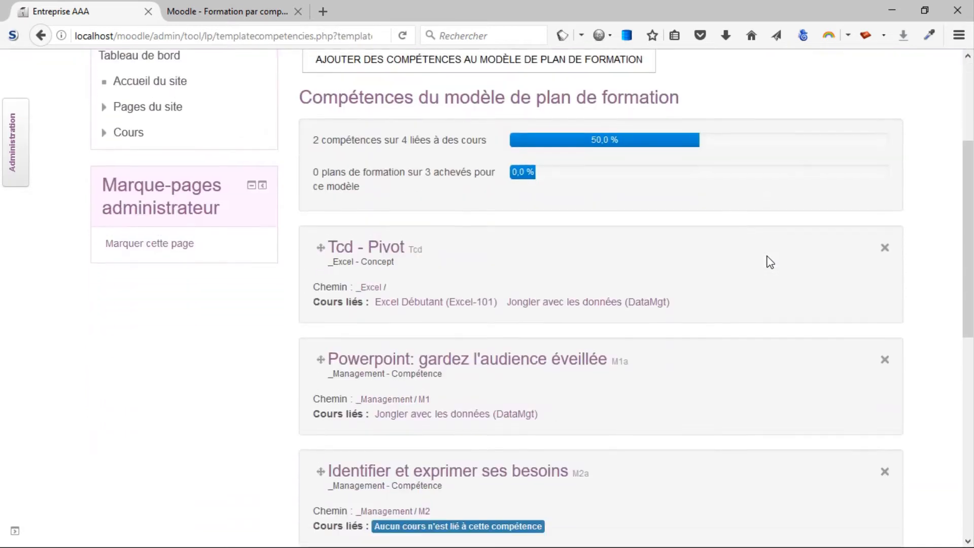
scroll(768, 265, "up", 3)
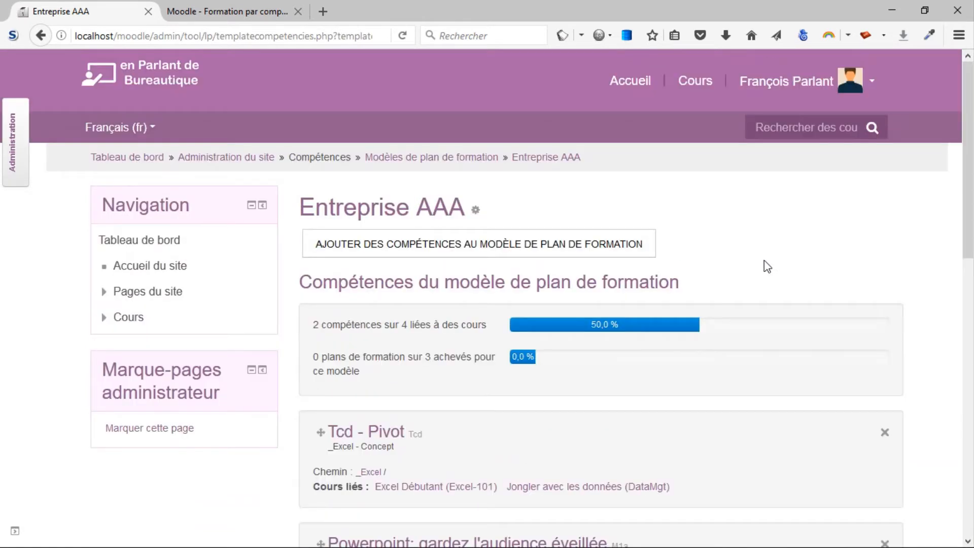
Add the _Excel competencies Esperluette - Ampersand, Concat and RechercheV Faux to the Entreprise AAA learning plan template
left_click(438, 248)
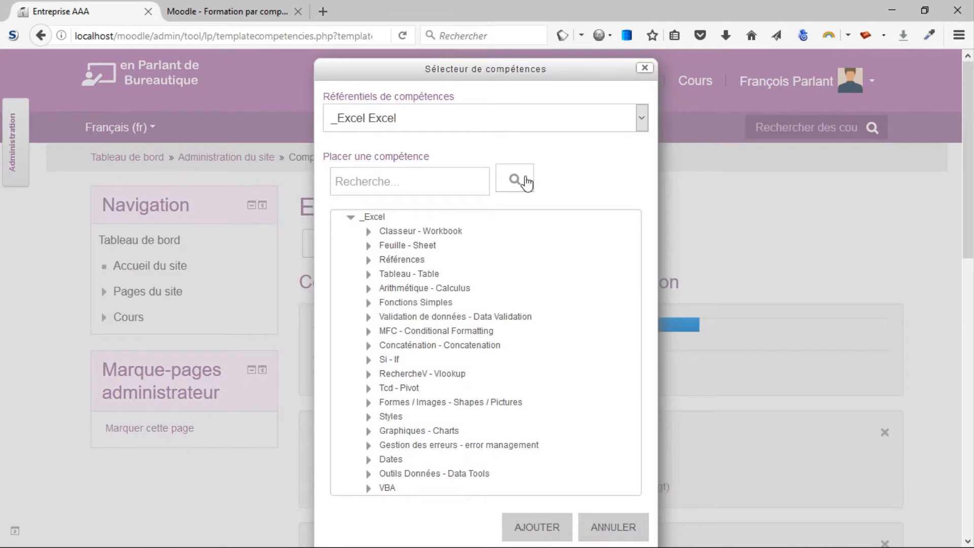
left_click(642, 118)
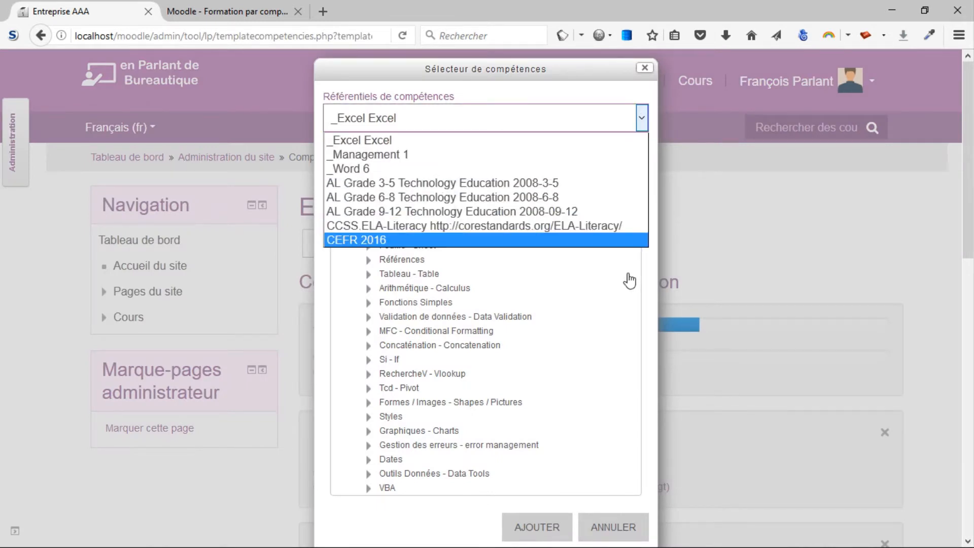
left_click(654, 283)
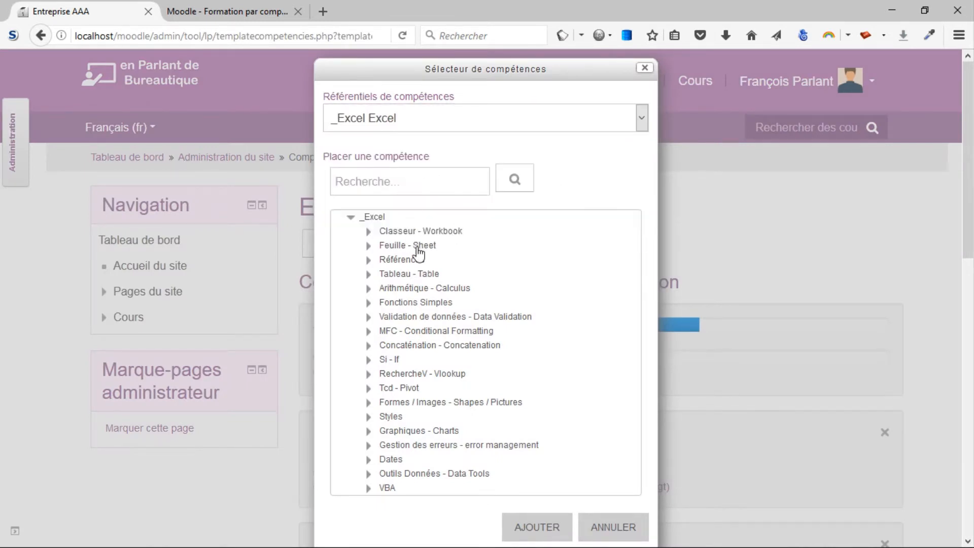
left_click(404, 350)
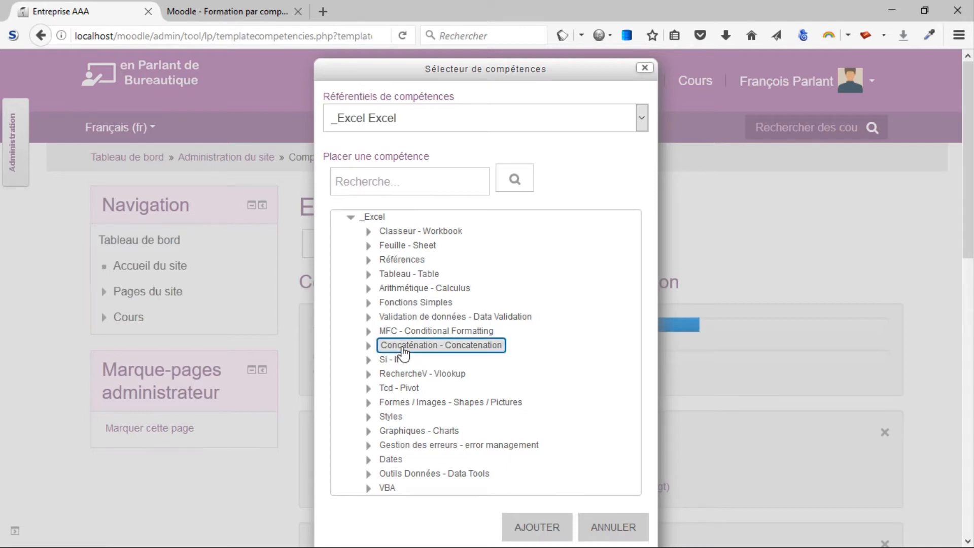
left_click(369, 347)
left_click(428, 360)
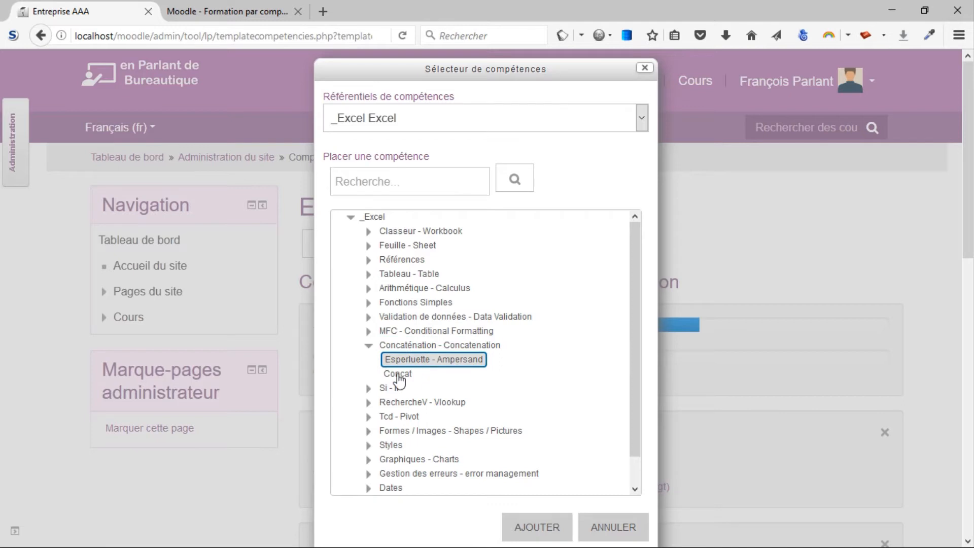
left_click(399, 374)
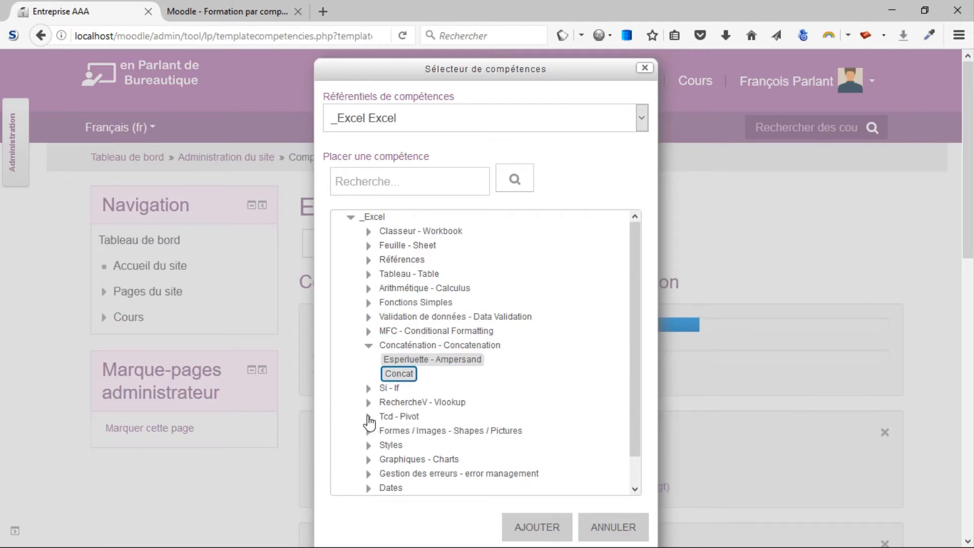
left_click(369, 403)
left_click(418, 417)
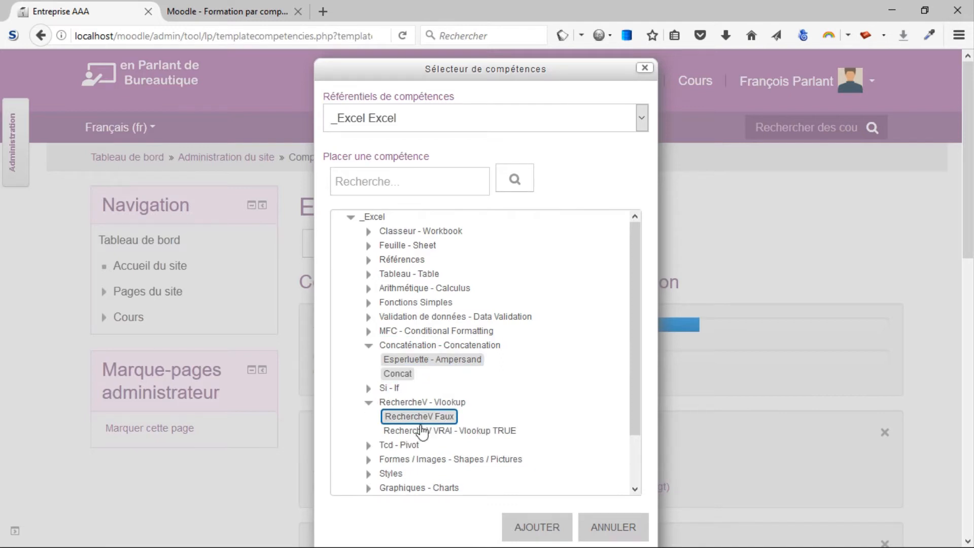
left_click(533, 537)
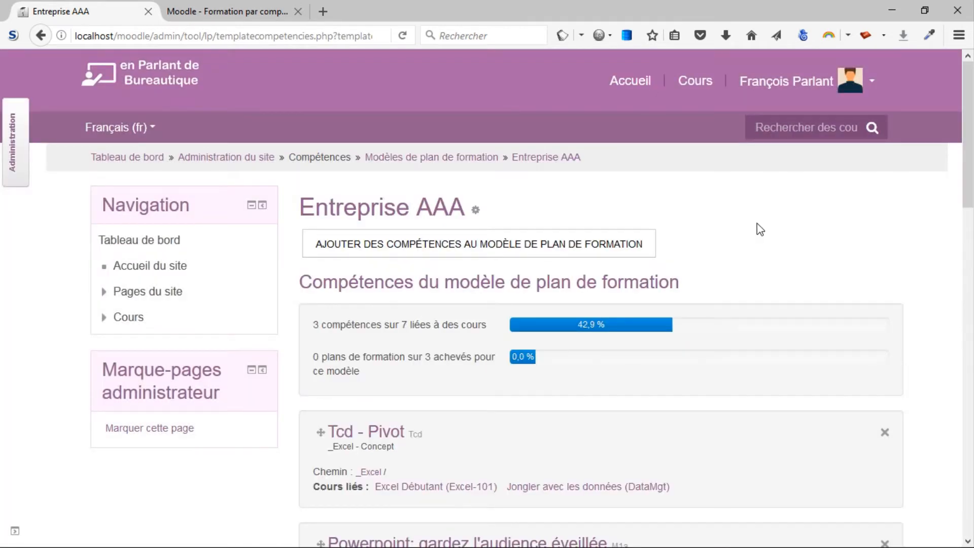
Review the competencies in the Entreprise AAA template and the courses linked to each one
scroll(757, 226, "down", 5)
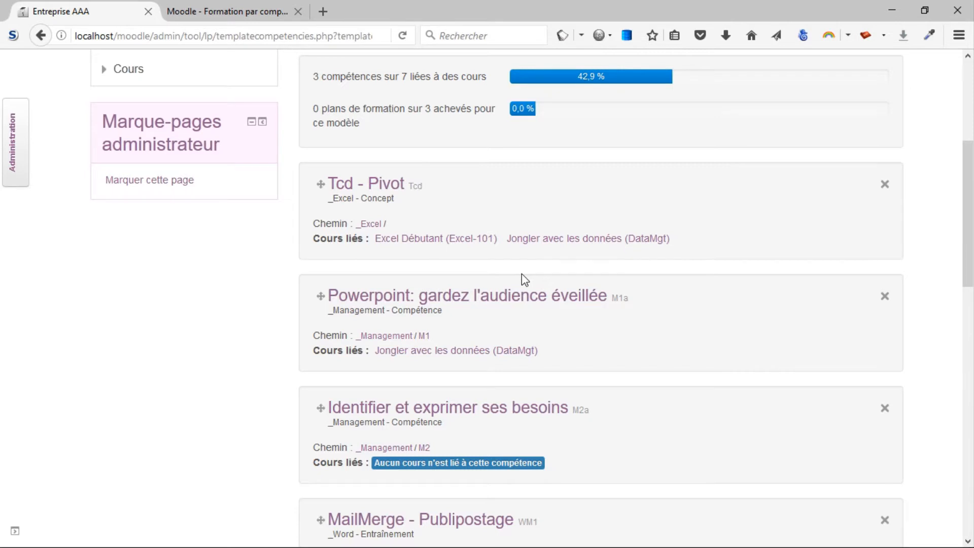
scroll(603, 387, "down", 3)
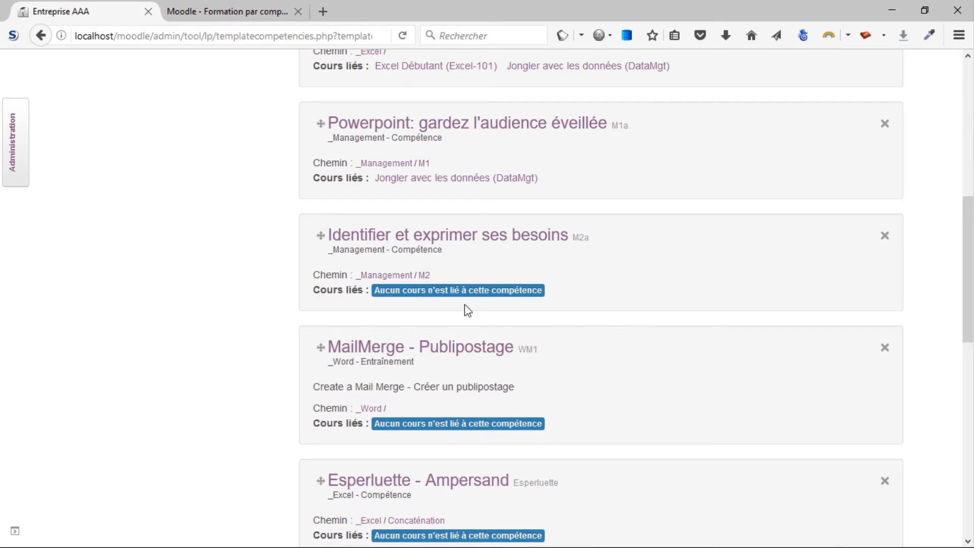
scroll(619, 305, "up", 8)
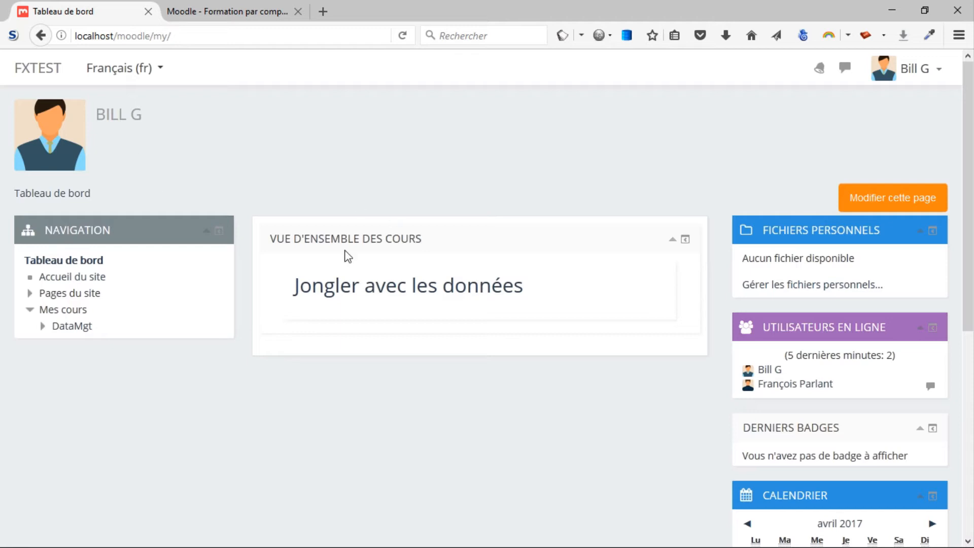
Open the competencies of the course Jongler avec les données and review their completion rules and linked activities
left_click(404, 292)
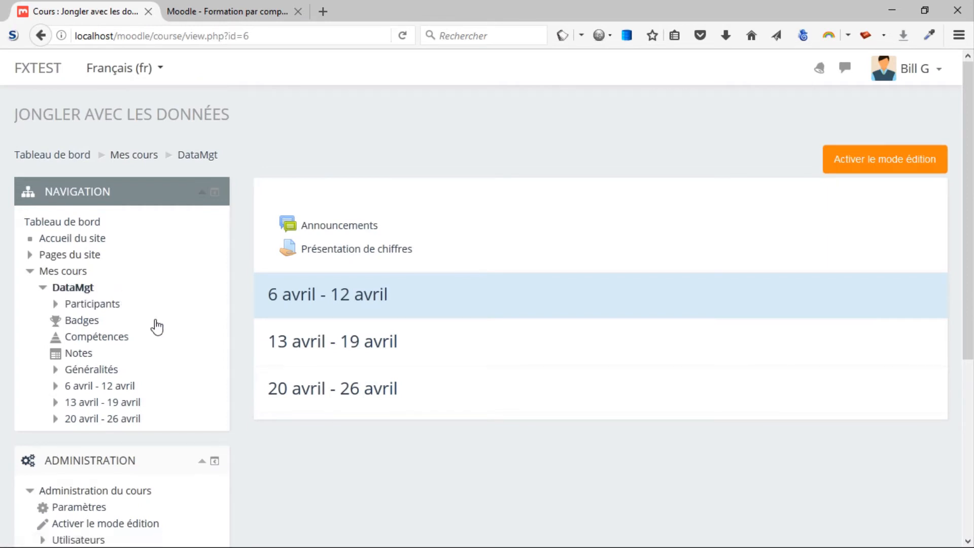
left_click(94, 341)
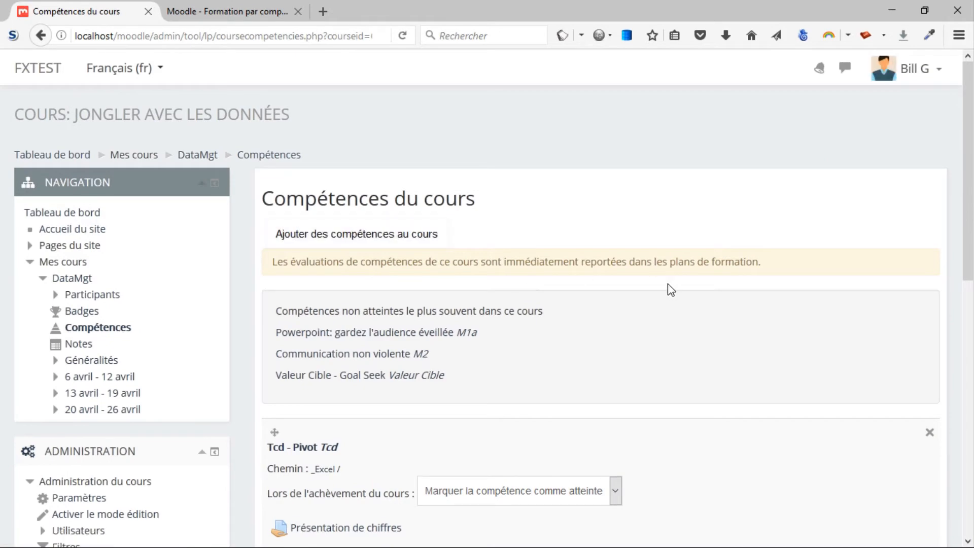
scroll(678, 296, "down", 6)
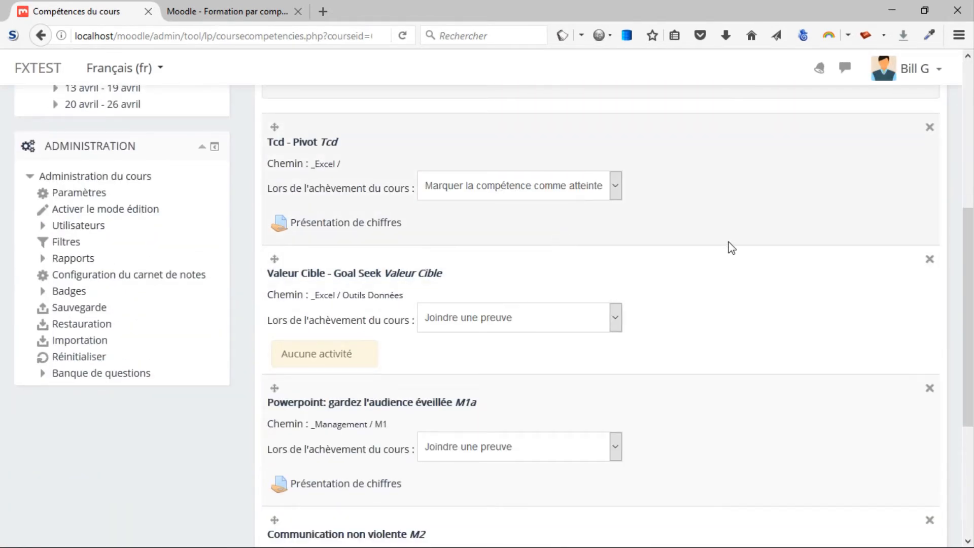
scroll(729, 246, "down", 2)
scroll(730, 248, "down", 1)
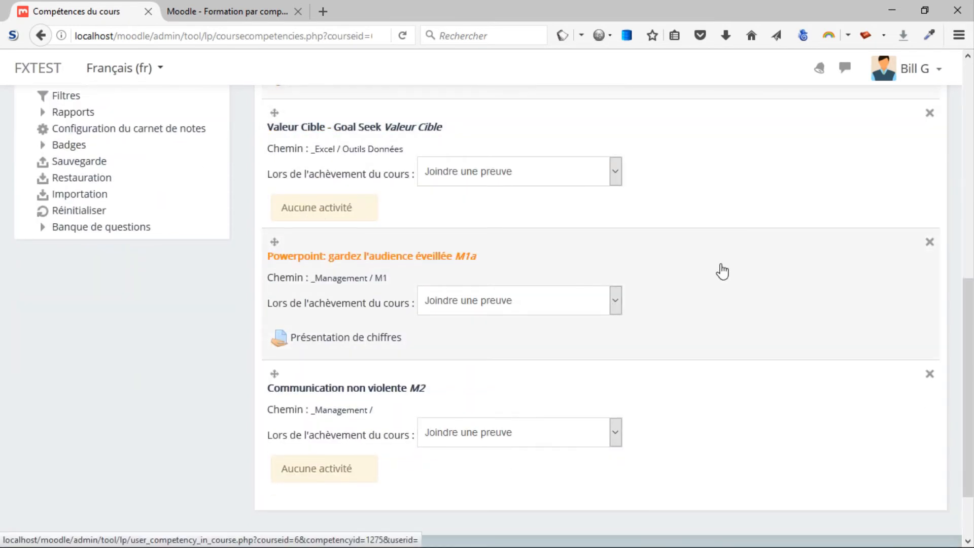
scroll(241, 316, "up", 6)
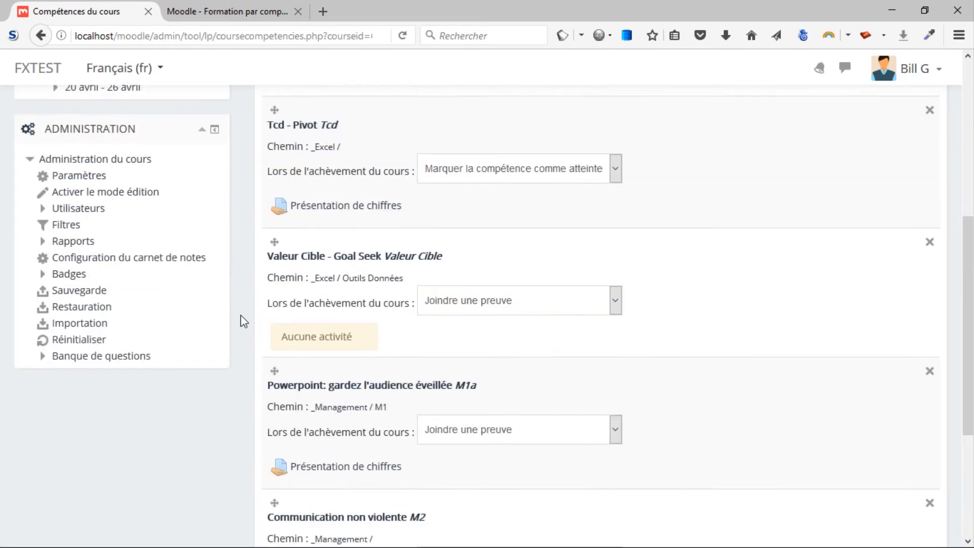
scroll(251, 279, "up", 3)
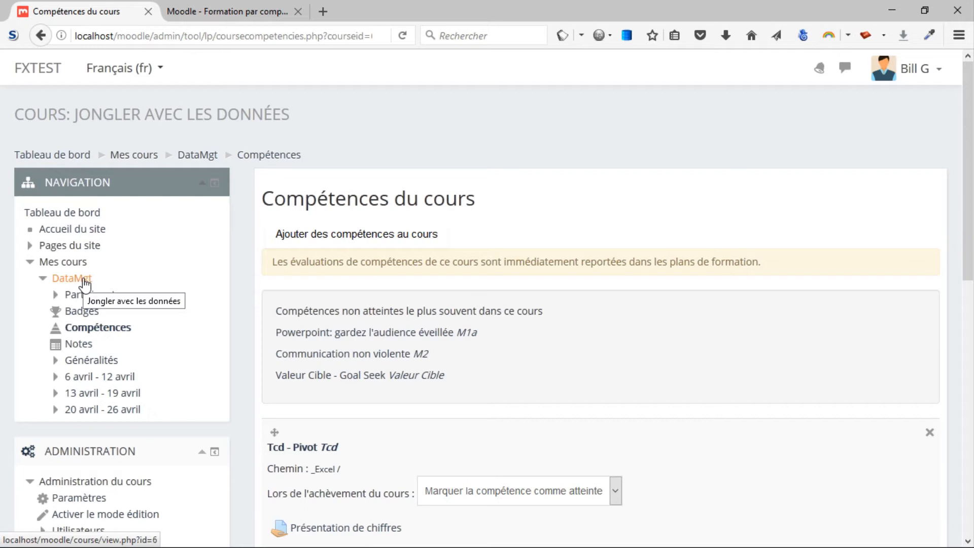
Turn on editing in the DataMgt course and open the Présentation de chiffres assignment's settings at the Compétences section
left_click(84, 281)
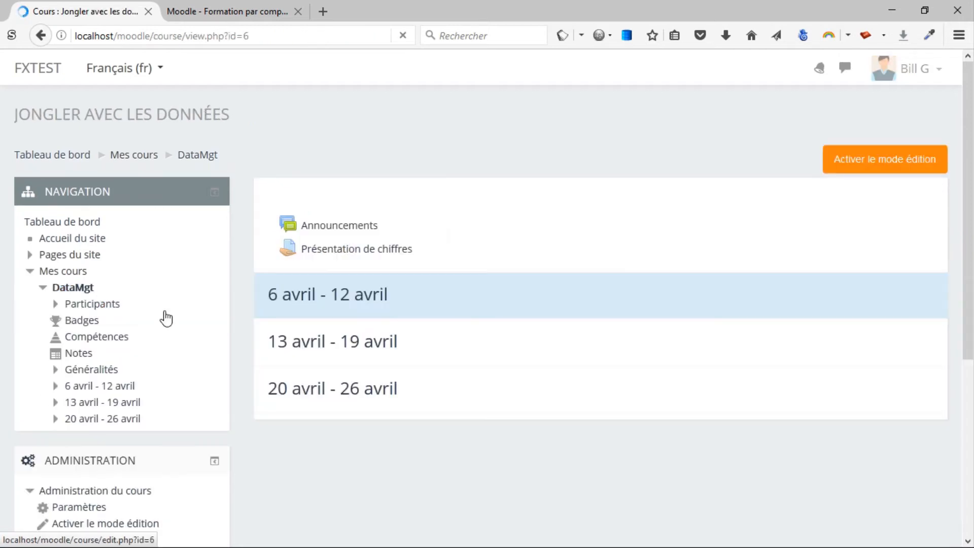
left_click(893, 167)
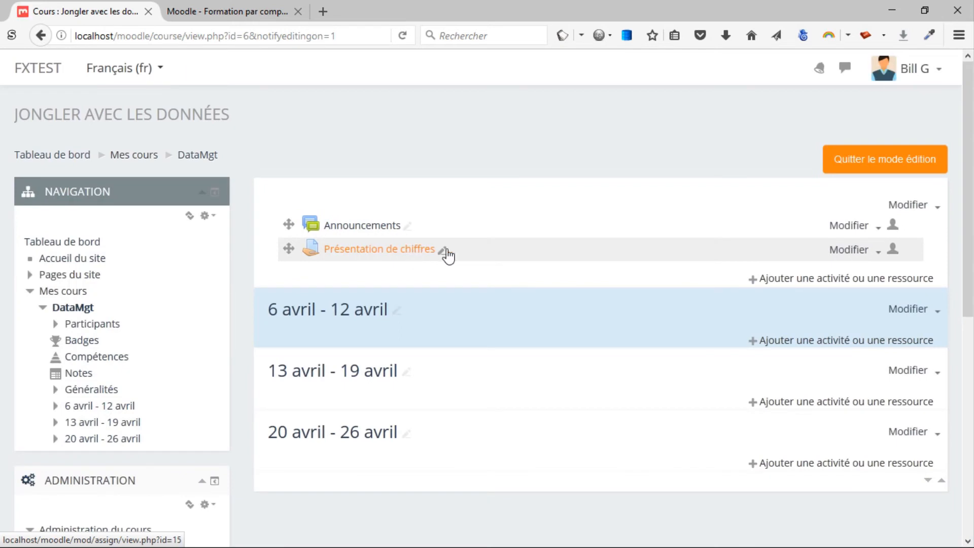
left_click(876, 256)
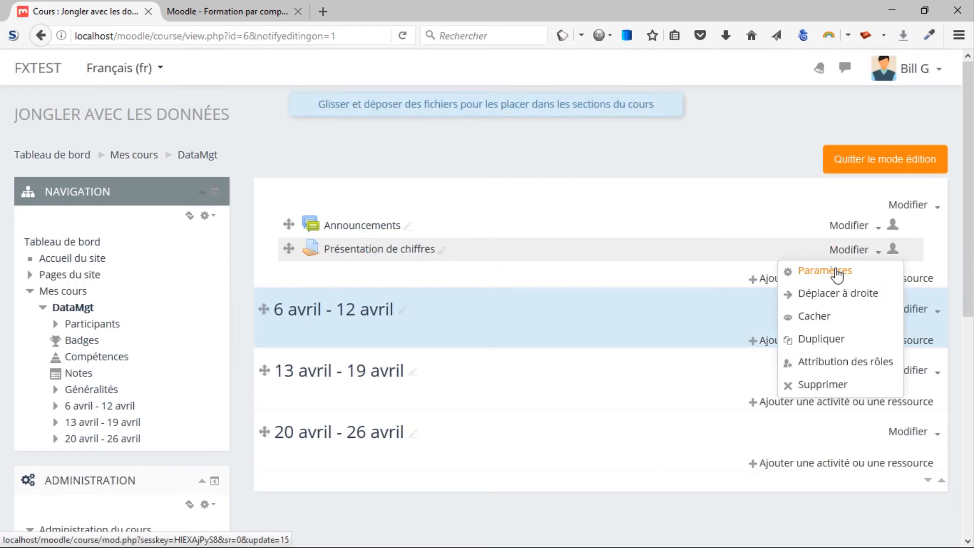
left_click(817, 267)
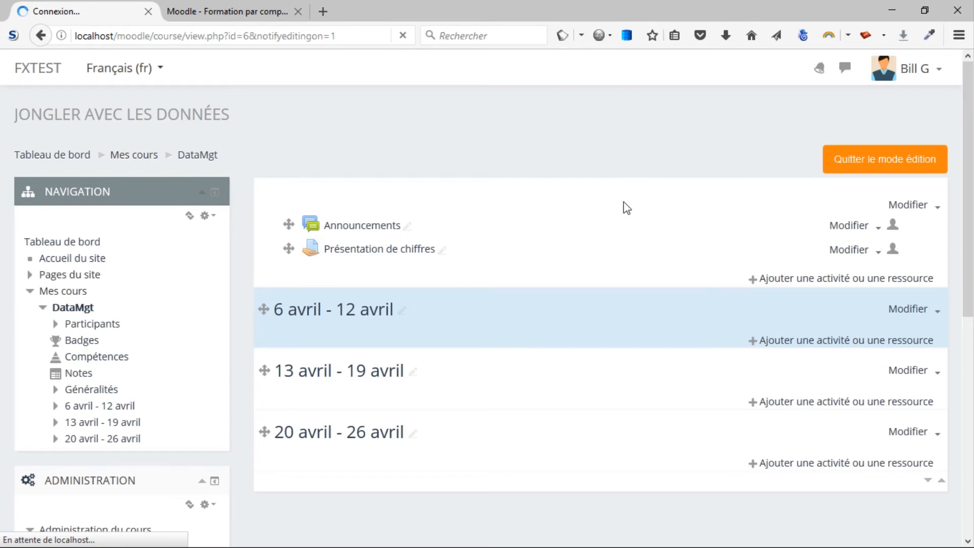
scroll(623, 202, "down", 20)
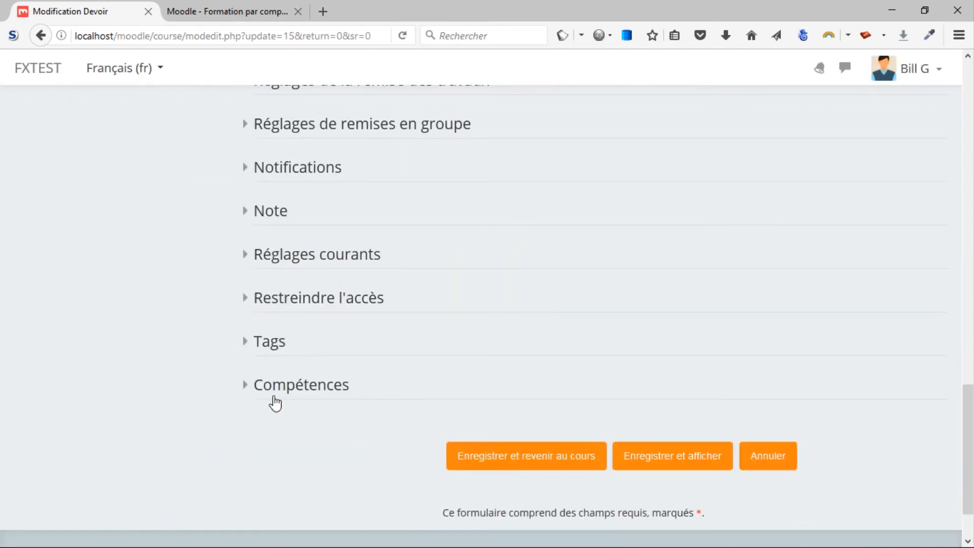
Search the assignment's course competencies for "si", clear the search, and set the action on activity completion to Marquer la compétence comme atteinte
left_click(246, 386)
scroll(562, 377, "down", 3)
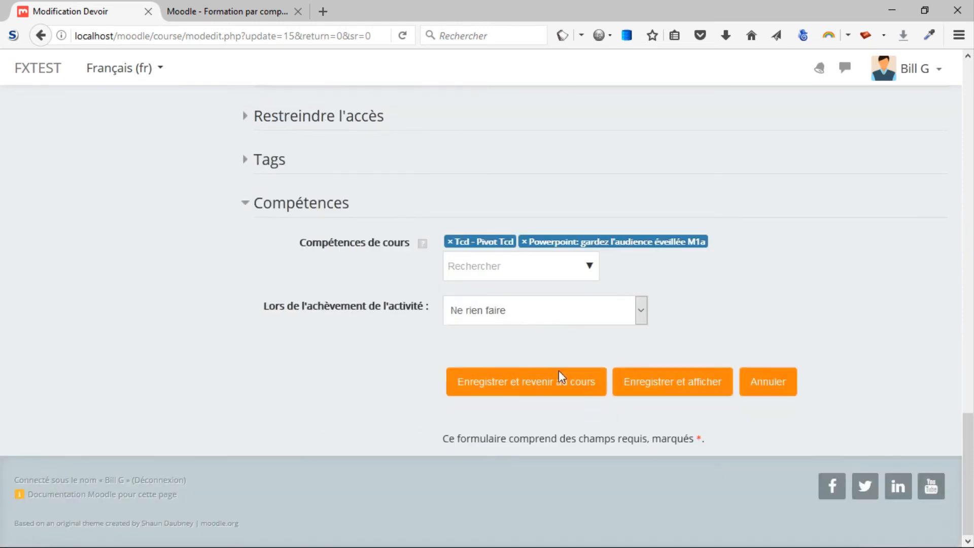
left_click(559, 271)
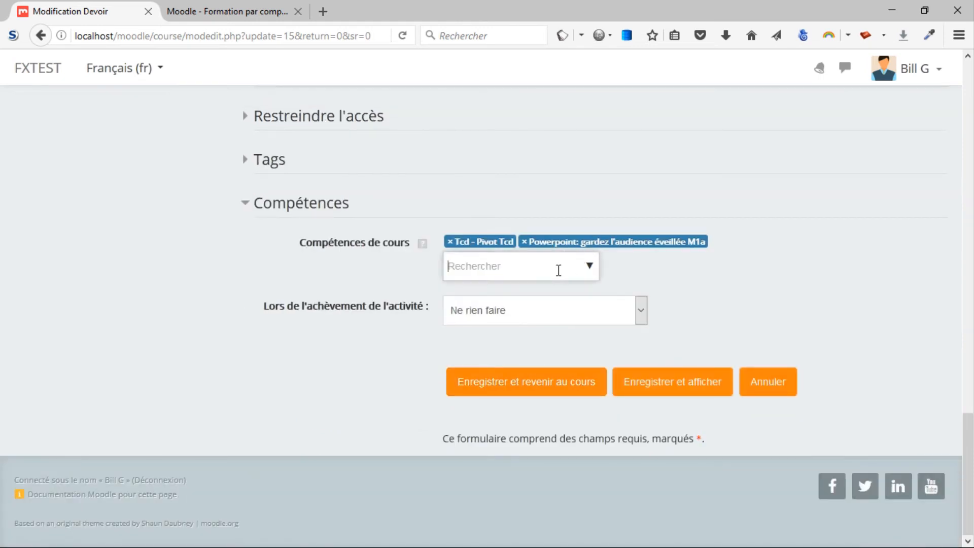
type("si")
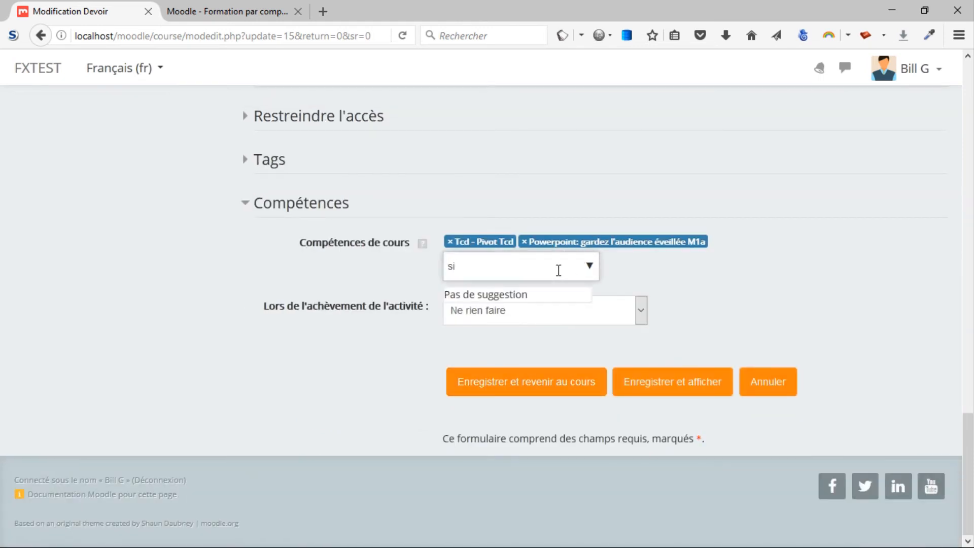
key("BackSpace")
key("BackSpace")
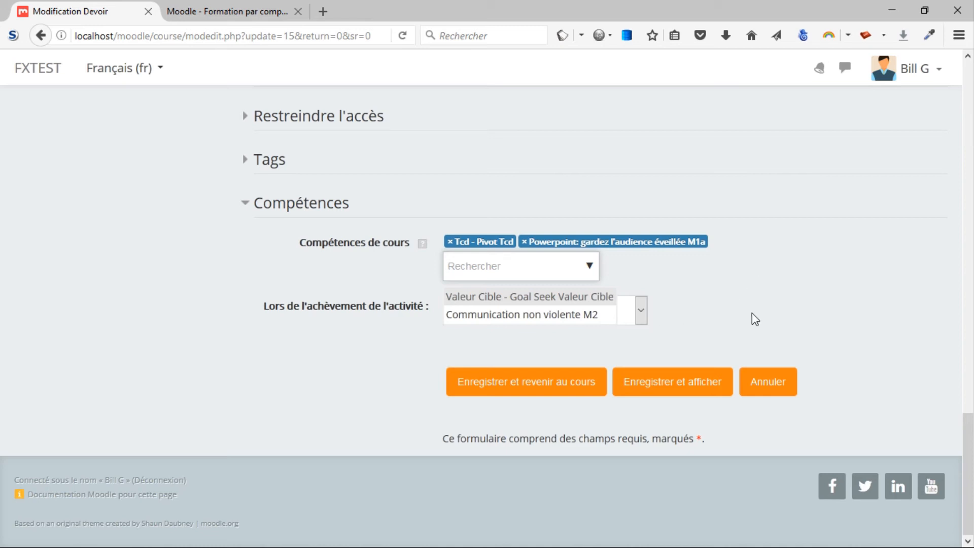
left_click(640, 316)
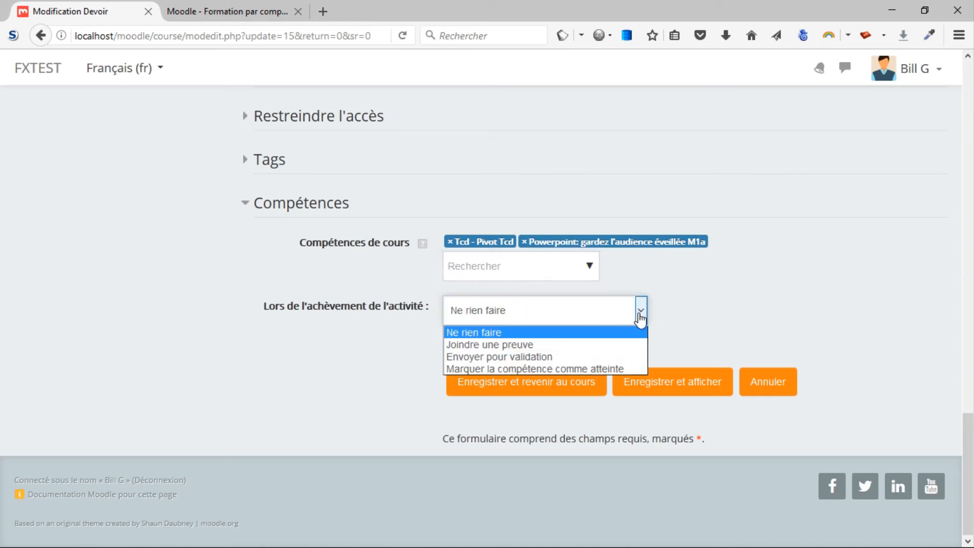
left_click(536, 369)
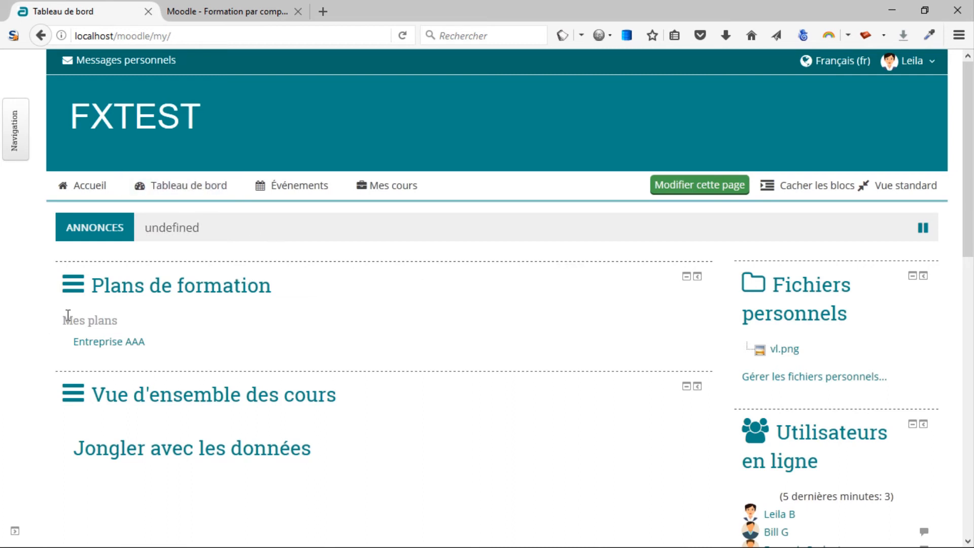
Review the progress and competencies in the learner's Entreprise AAA learning plan, and return to the Moodle competencies diagram
left_click(113, 344)
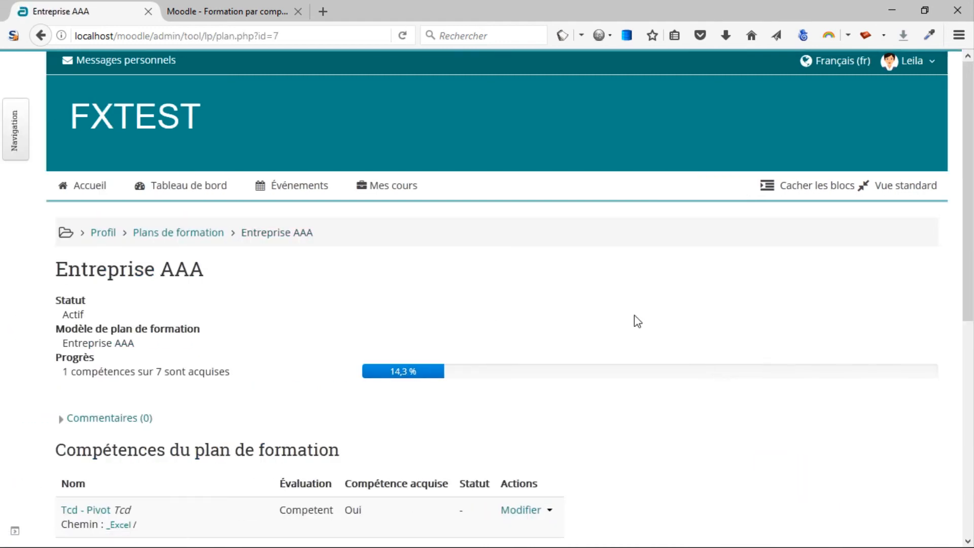
scroll(536, 232, "down", 5)
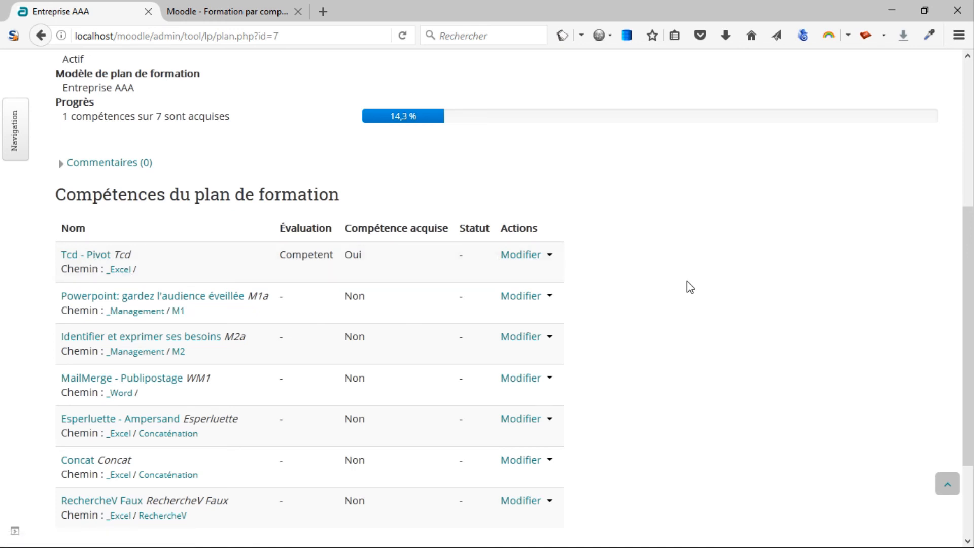
scroll(687, 282, "up", 3)
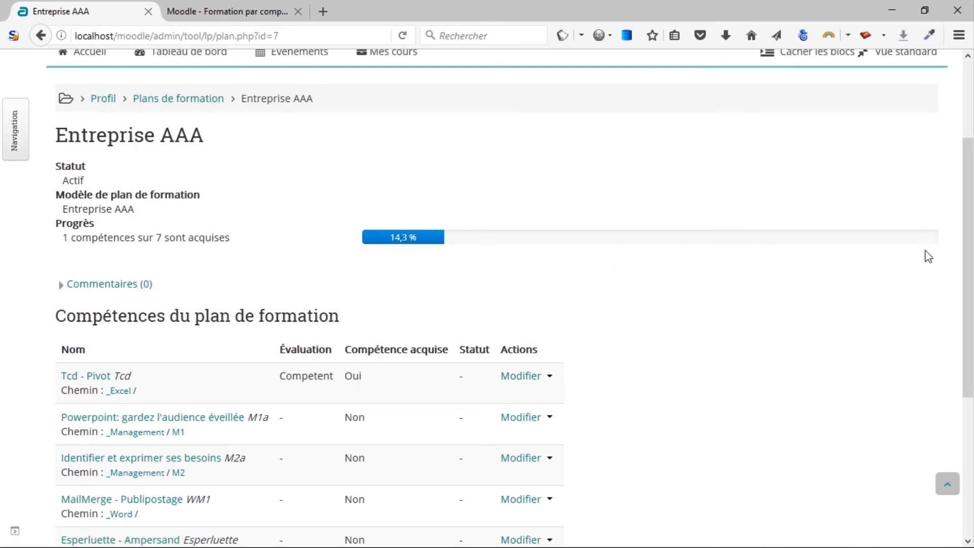
scroll(665, 332, "up", 3)
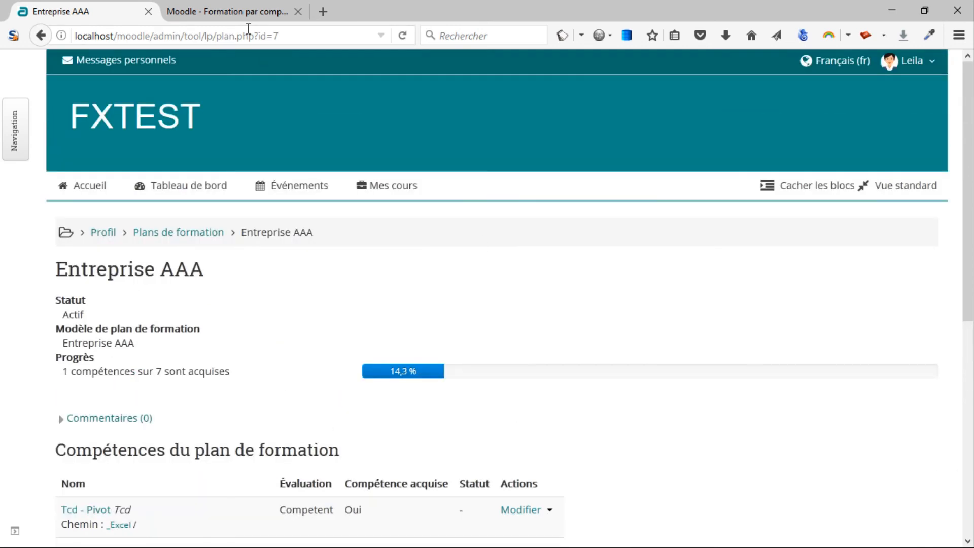
left_click(236, 14)
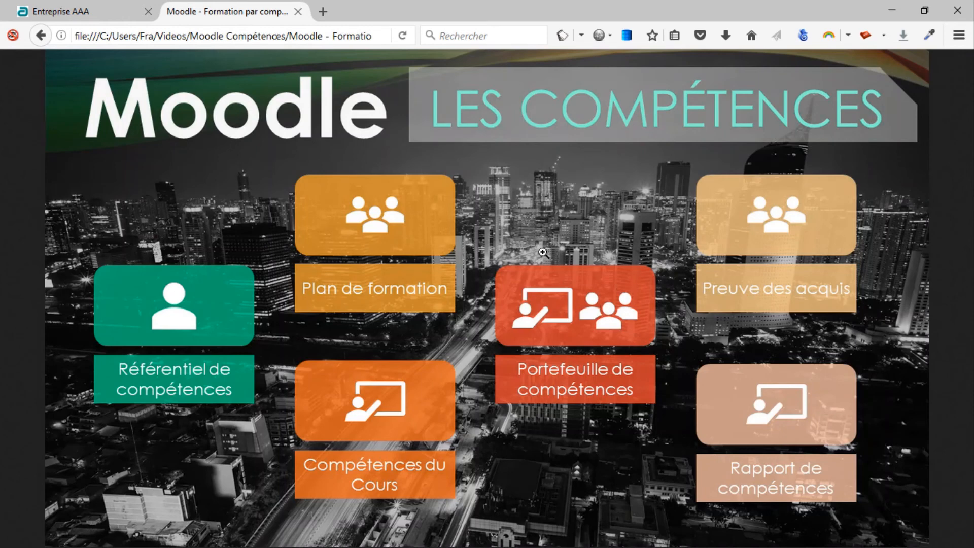